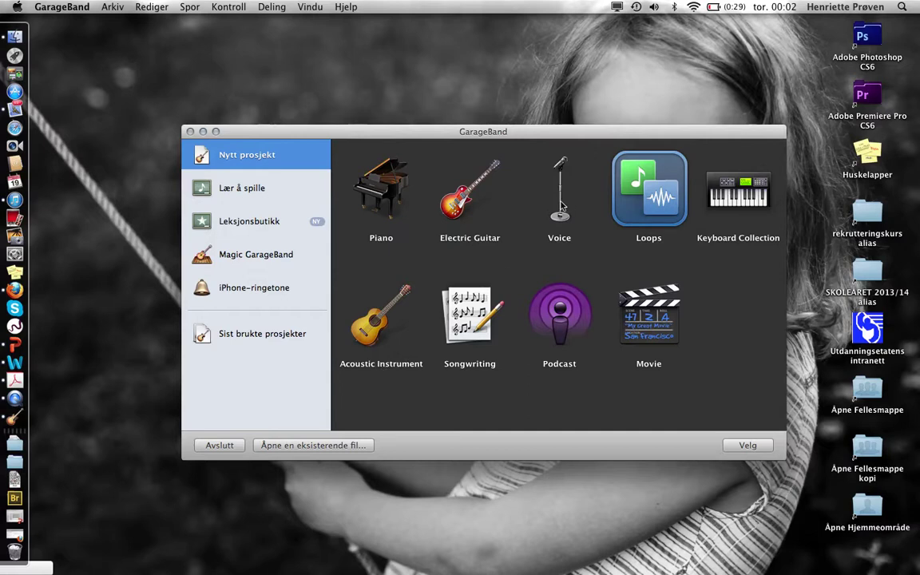
- Create a new Voice project named "lydøvelse_" followed by the author's first name in the GarageBand folder
left_click(563, 207)
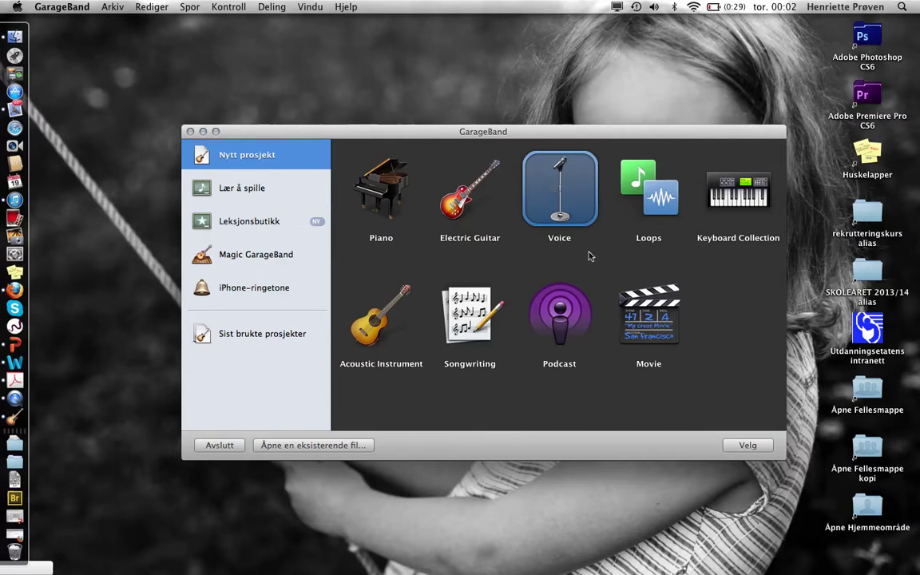
left_click(744, 446)
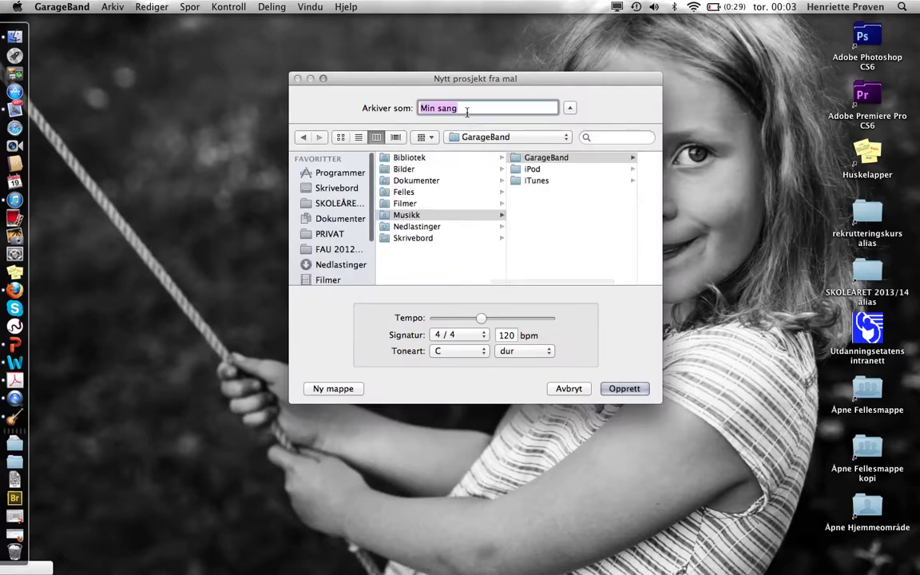
type("lydøvelse")
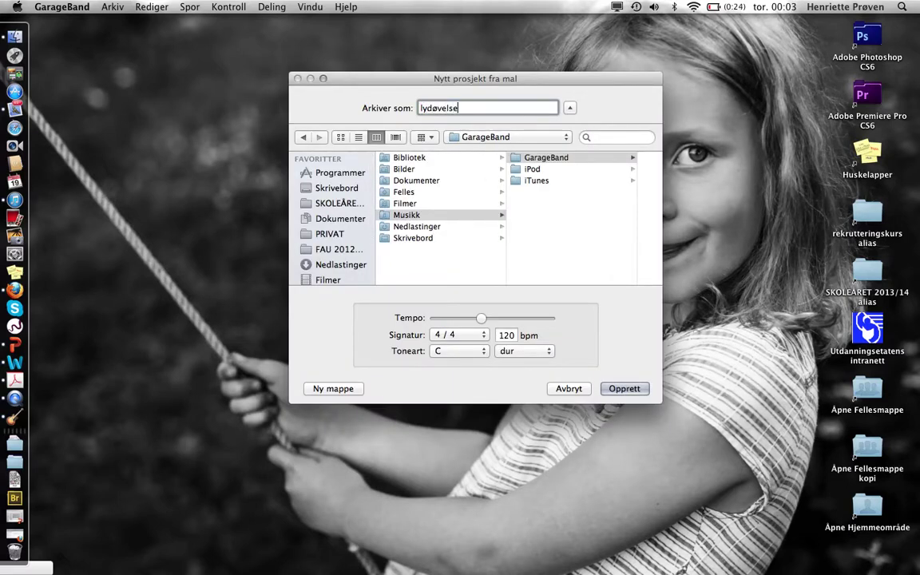
type("_henriette")
left_click(612, 390)
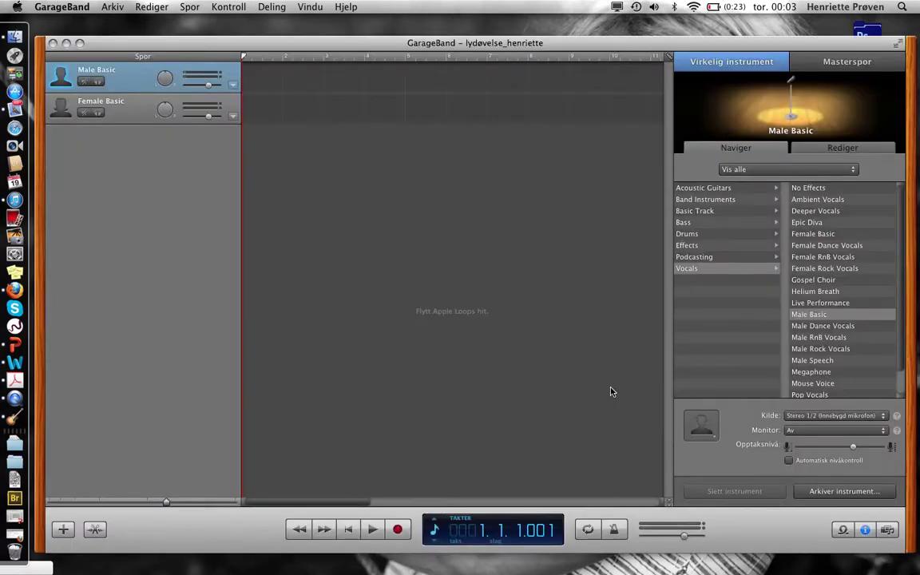
- Change the Male Basic track's instrument to the No Effects preset from the Vocals category
left_click_drag(267, 47, 240, 46)
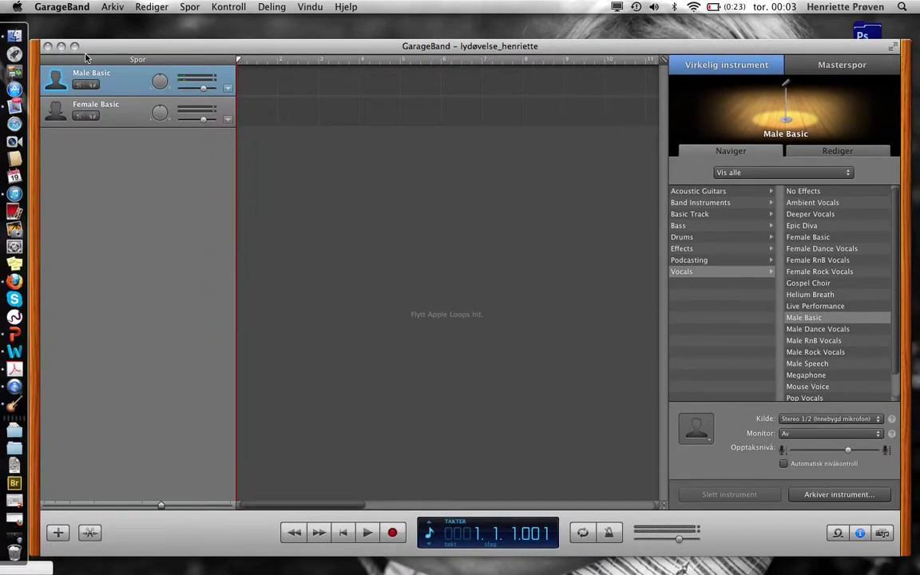
left_click_drag(136, 46, 137, 30)
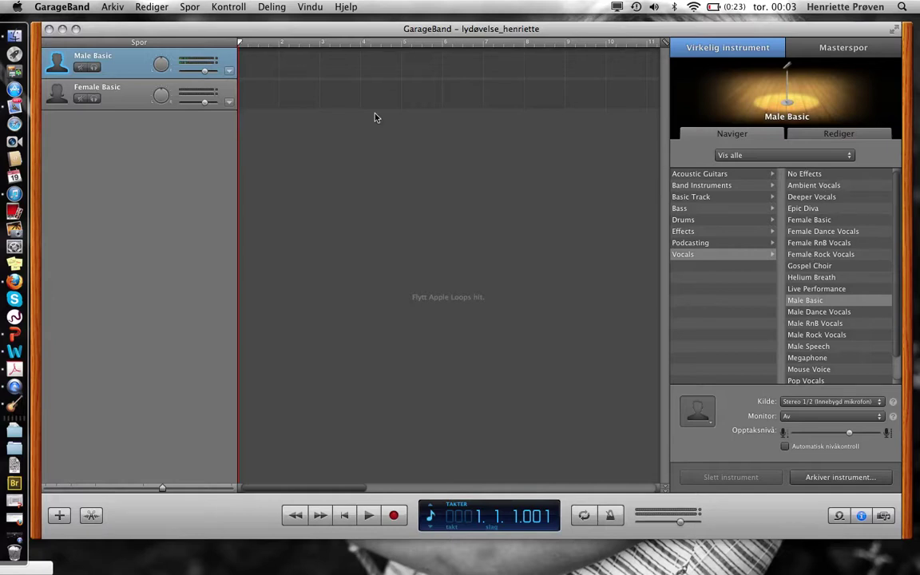
left_click(804, 175)
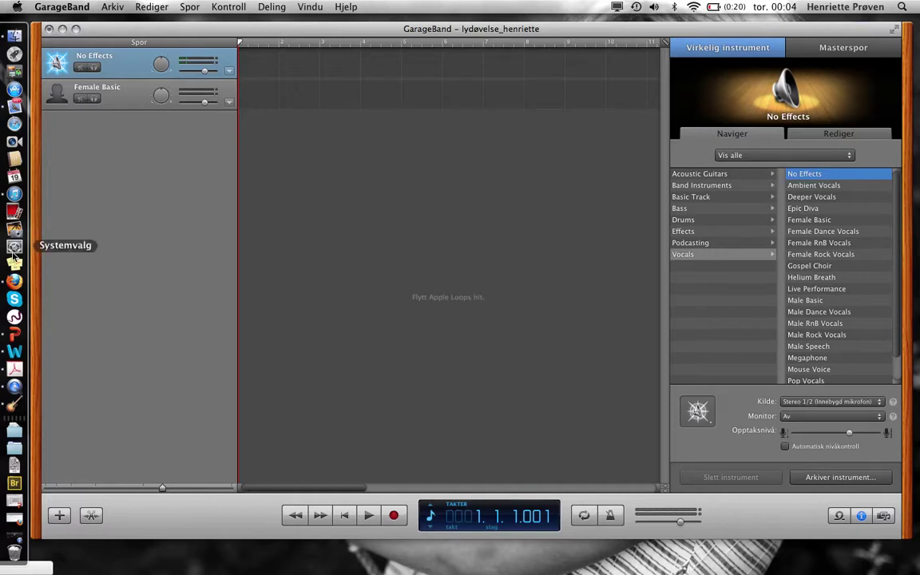
left_click(16, 247)
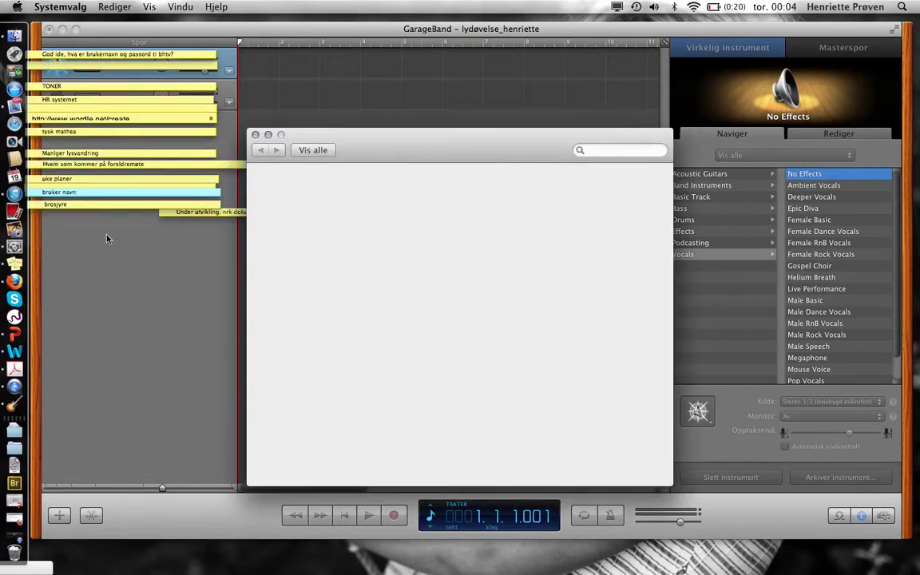
key("super+q")
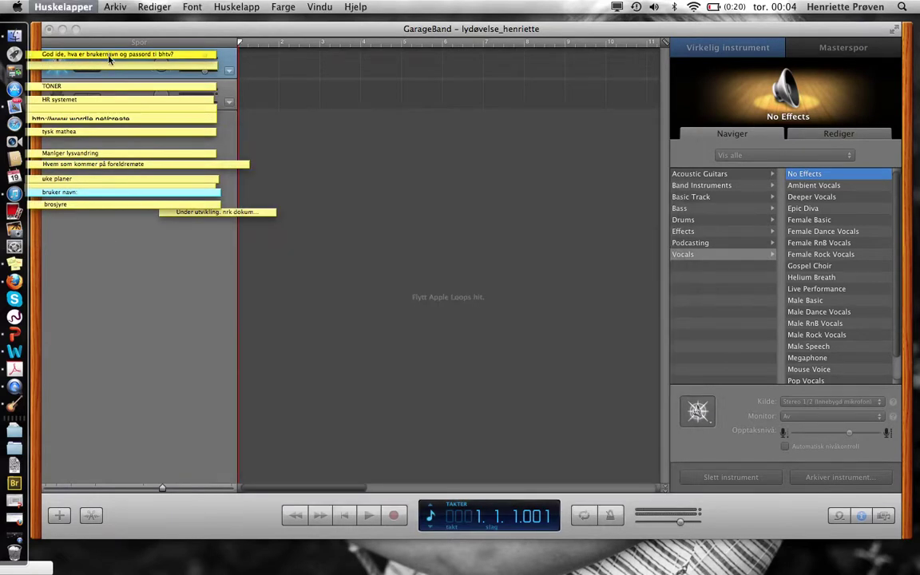
key("super+q")
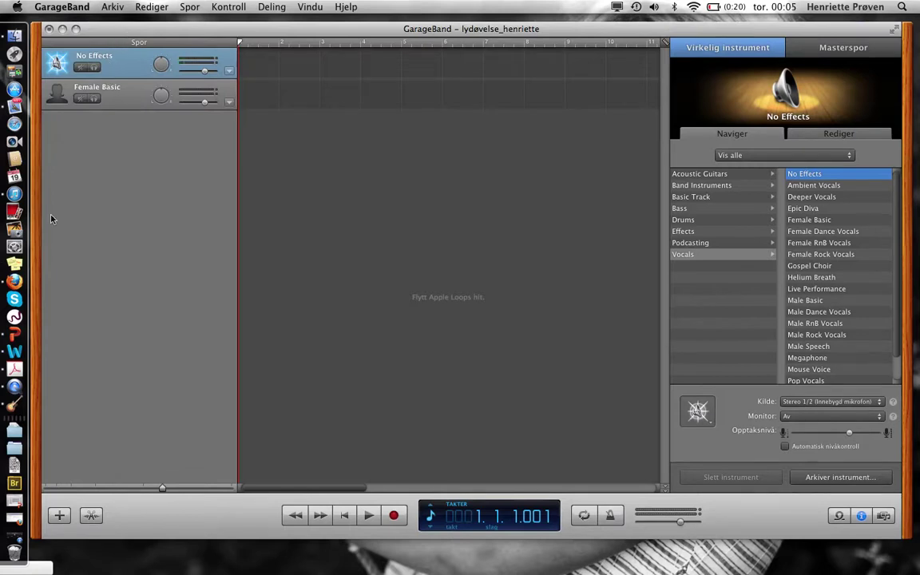
- Switch to Systemvalg, check the sound input device and input level under Lyd, and close the window
left_click(16, 246)
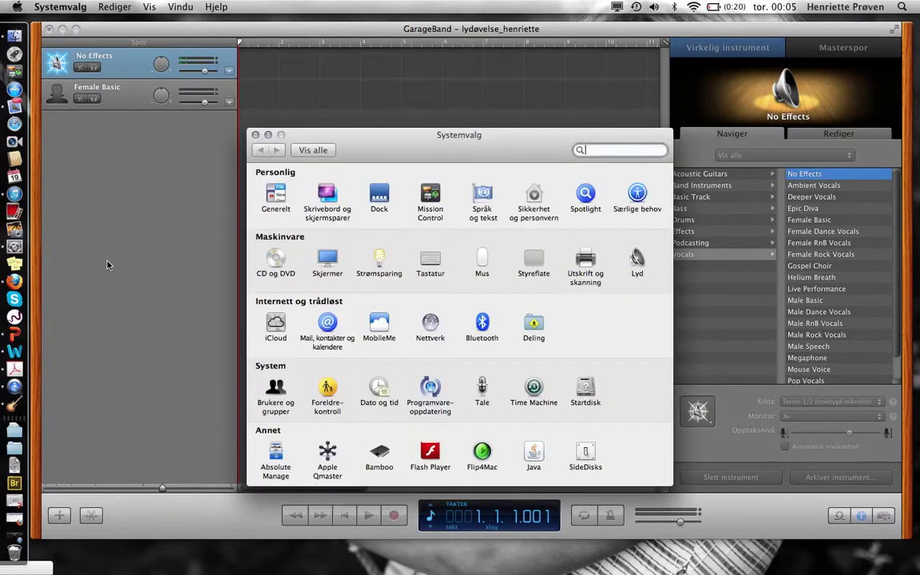
left_click(635, 260)
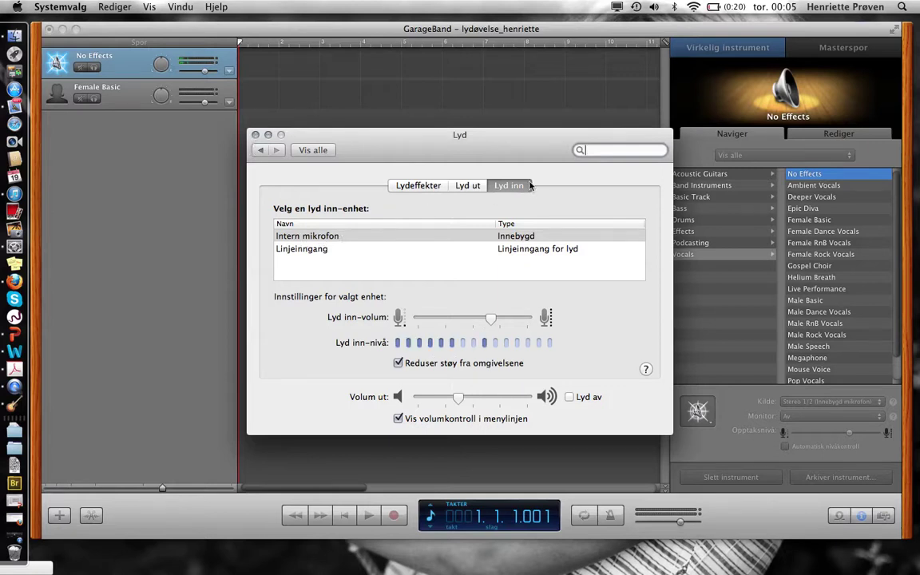
left_click(256, 135)
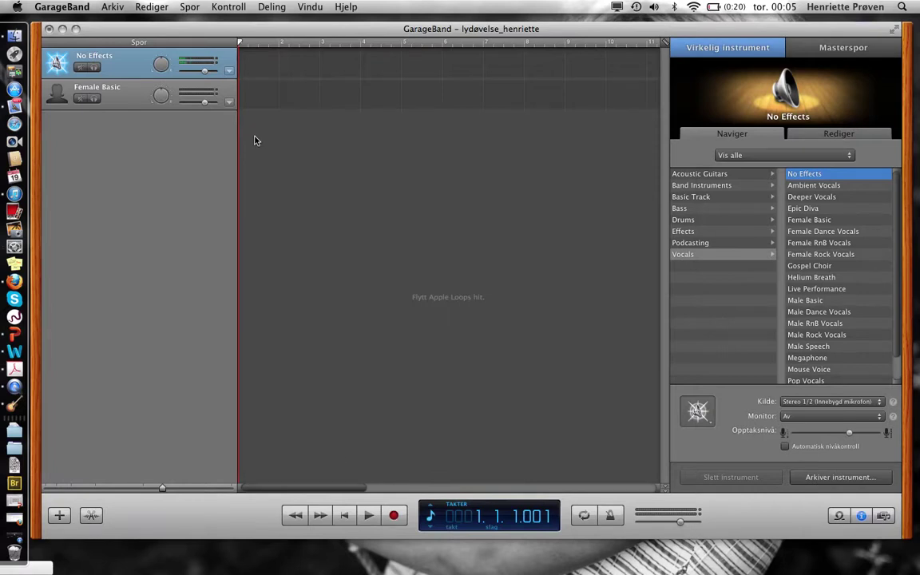
- Record a voice clip on the No Effects track from the project start and stop just past bar 10
left_click(395, 518)
left_click(394, 517)
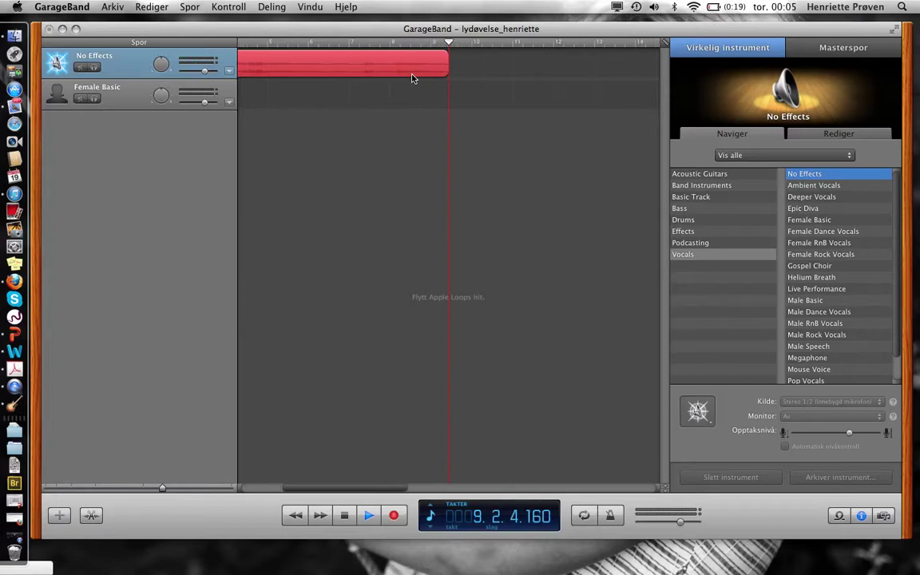
left_click(346, 516)
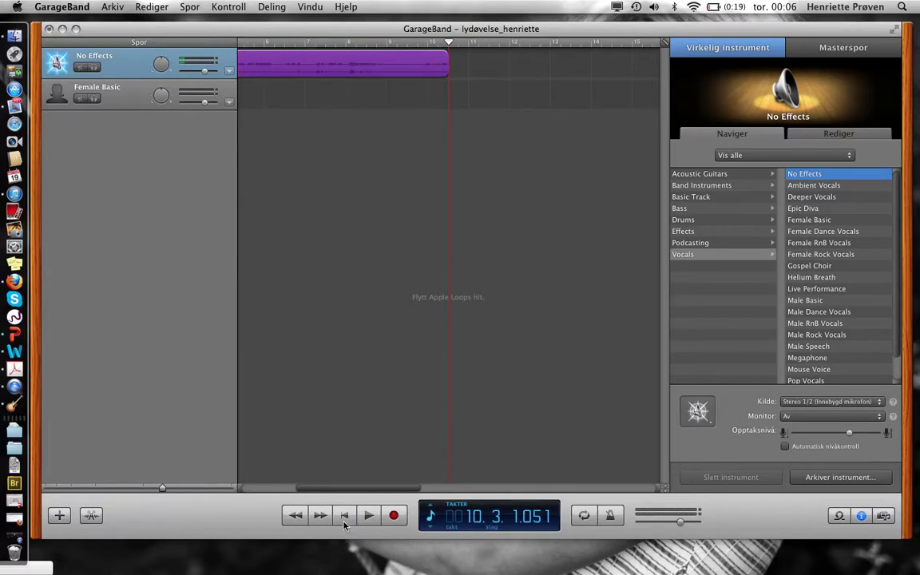
- Return the playhead to the project start, play back the recorded clip and stop before its end
left_click(345, 521)
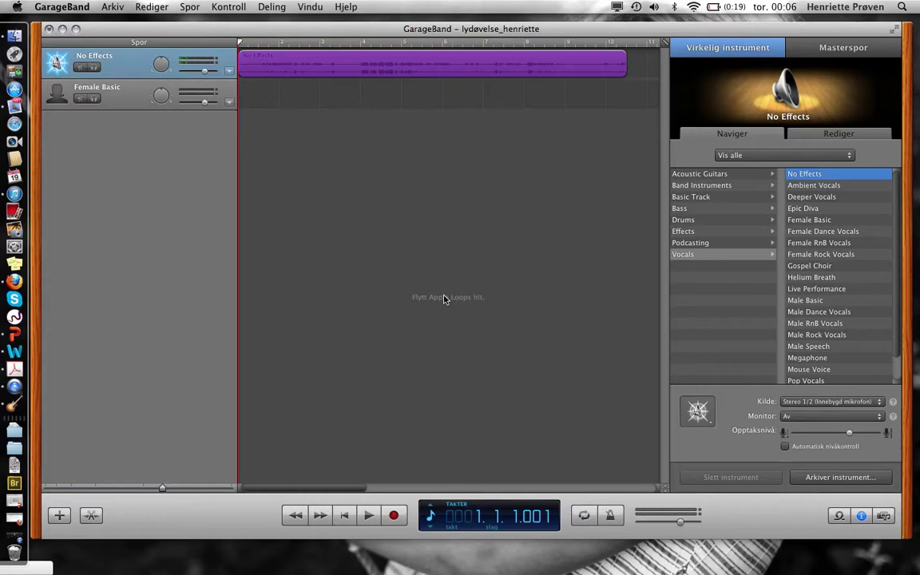
key("space")
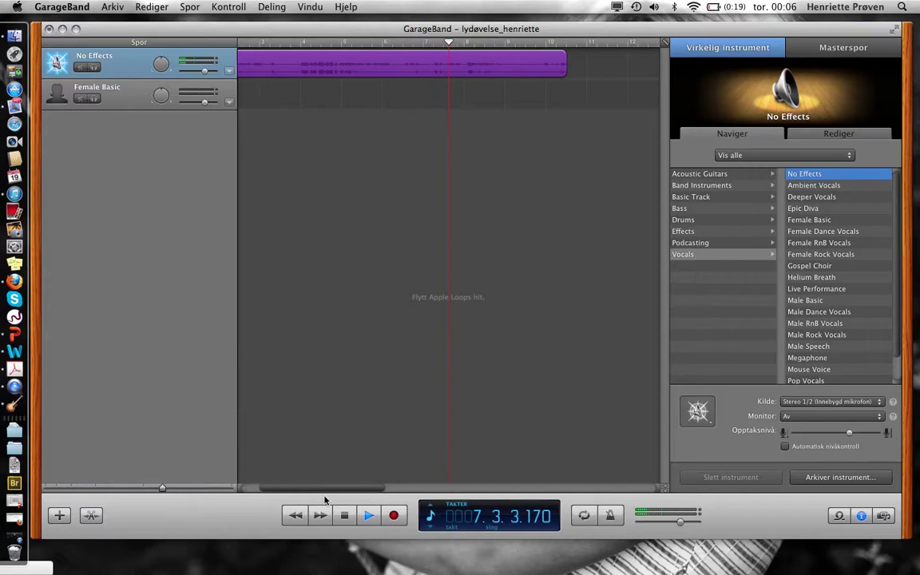
left_click(344, 516)
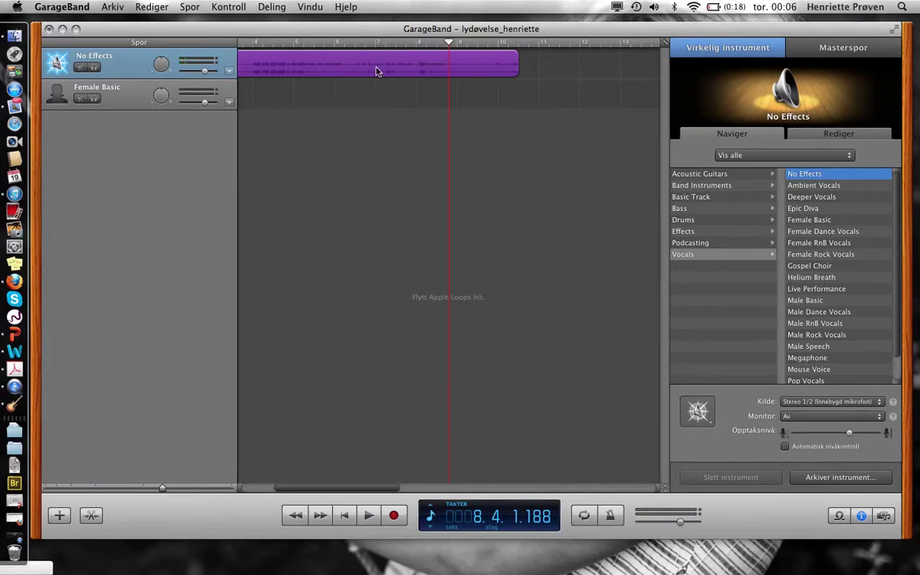
- Raise the No Effects track's volume slightly and play a short part of the clip from around bar 5
left_click(205, 74)
left_click(352, 48)
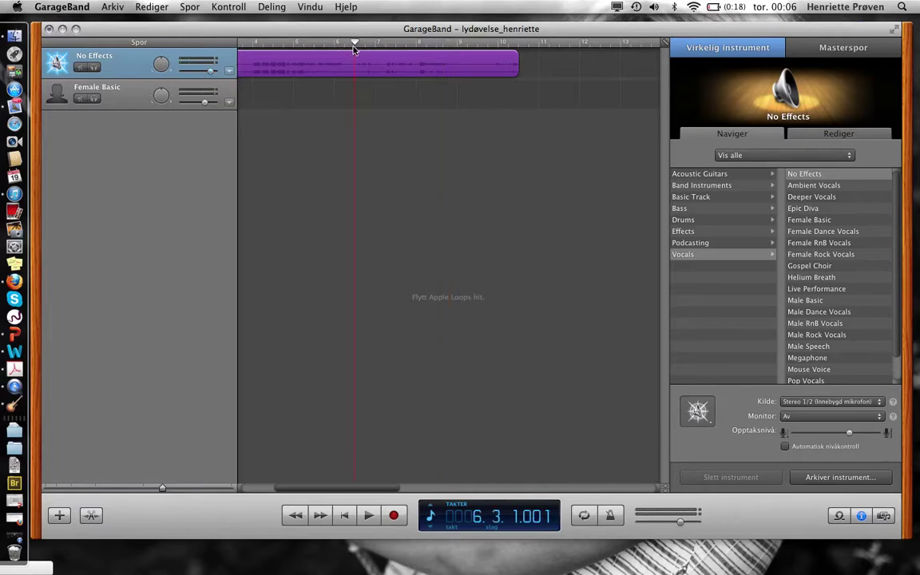
left_click(293, 44)
scroll(293, 44, "left", 3)
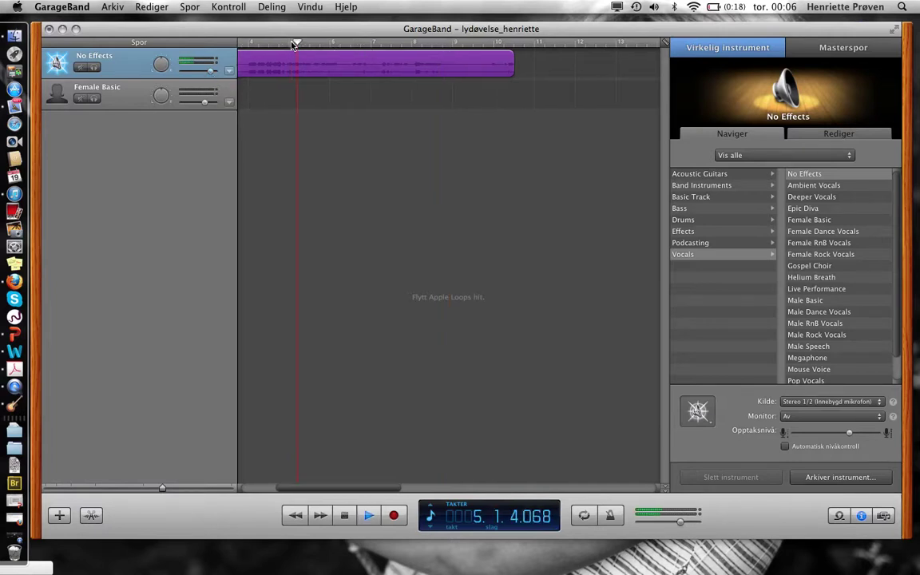
key("space")
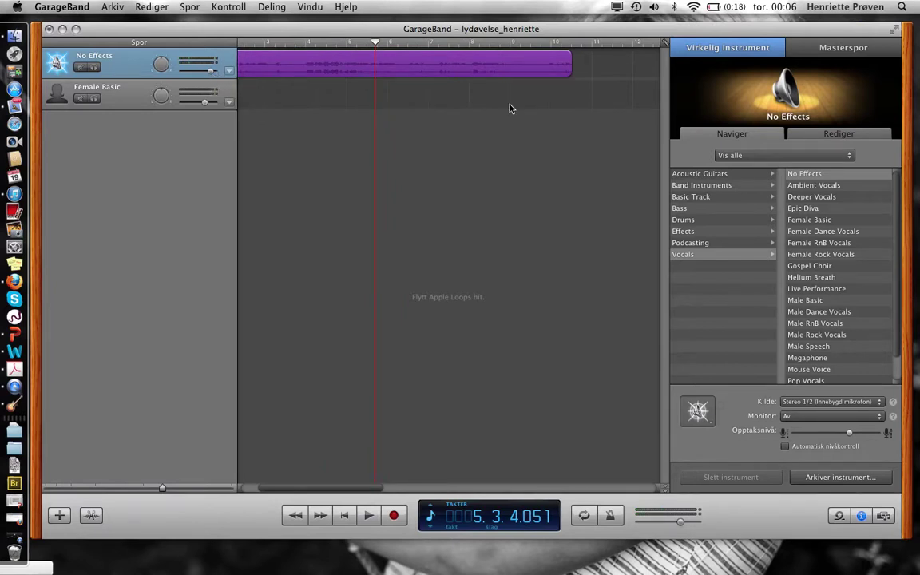
- Start a compressed export of the song to the hard disk using MP3-koding
left_click(270, 6)
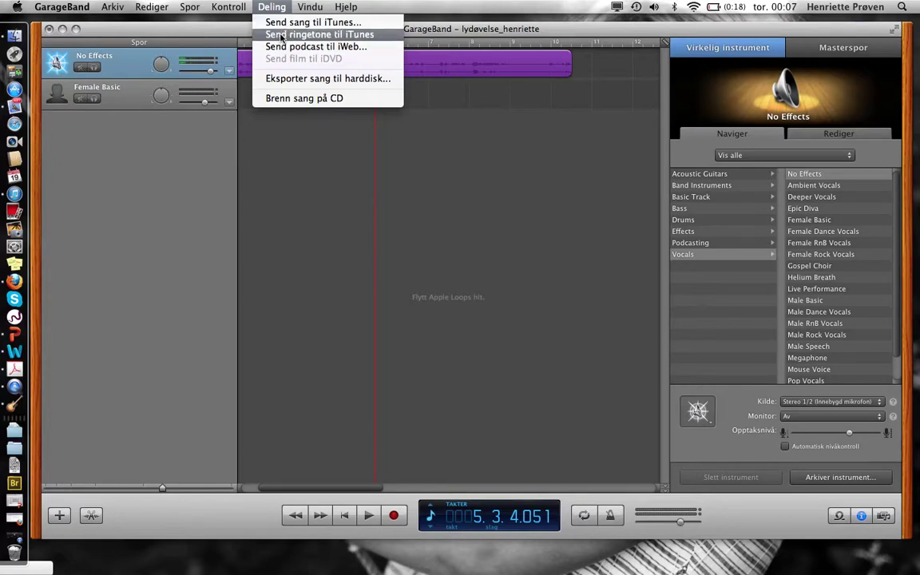
left_click(277, 79)
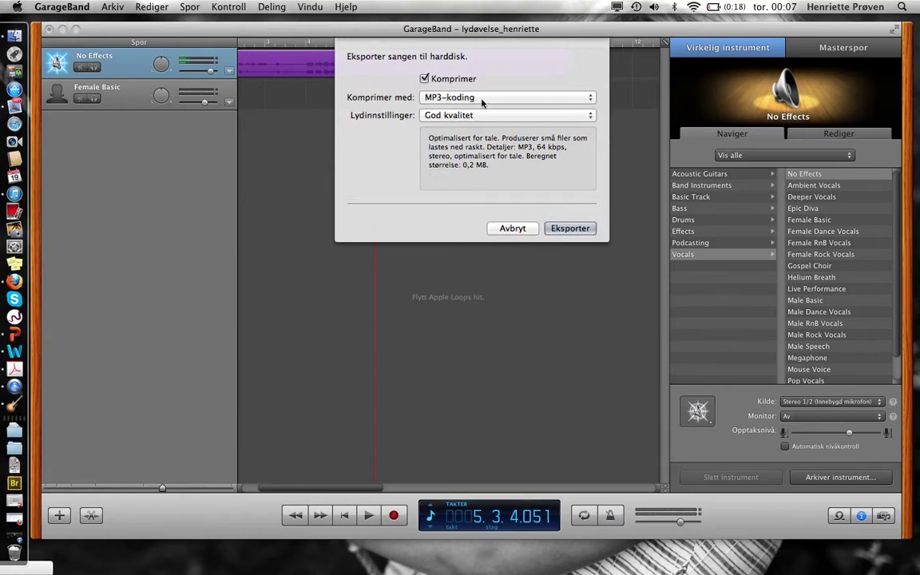
left_click(482, 99)
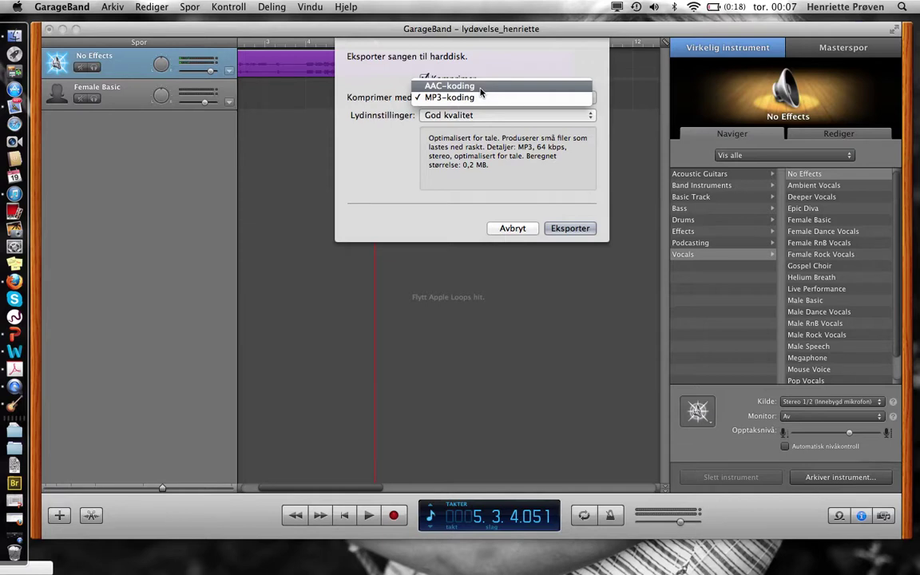
left_click(479, 97)
- Set the export's audio settings to Høy kvalitet and save the file in the GarageBand folder under the suggested name
left_click(479, 114)
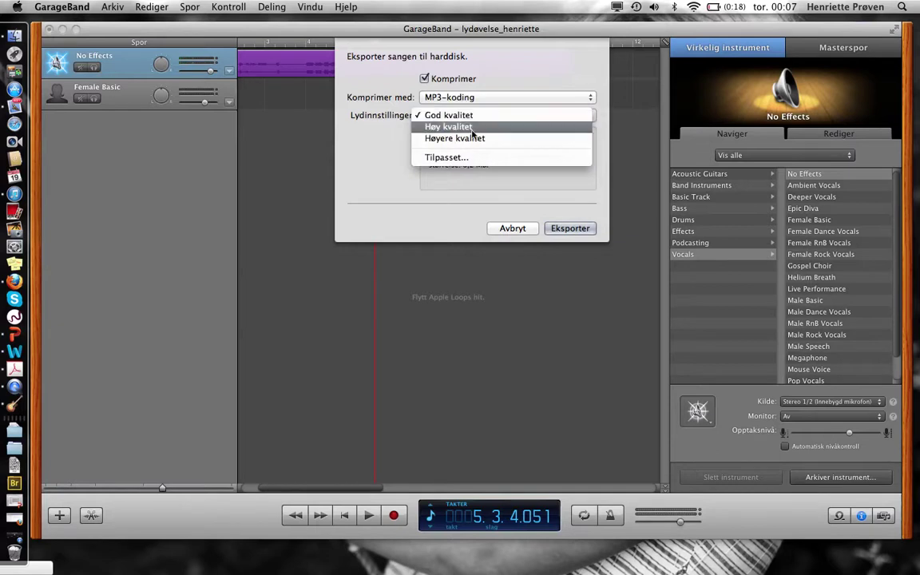
left_click(472, 128)
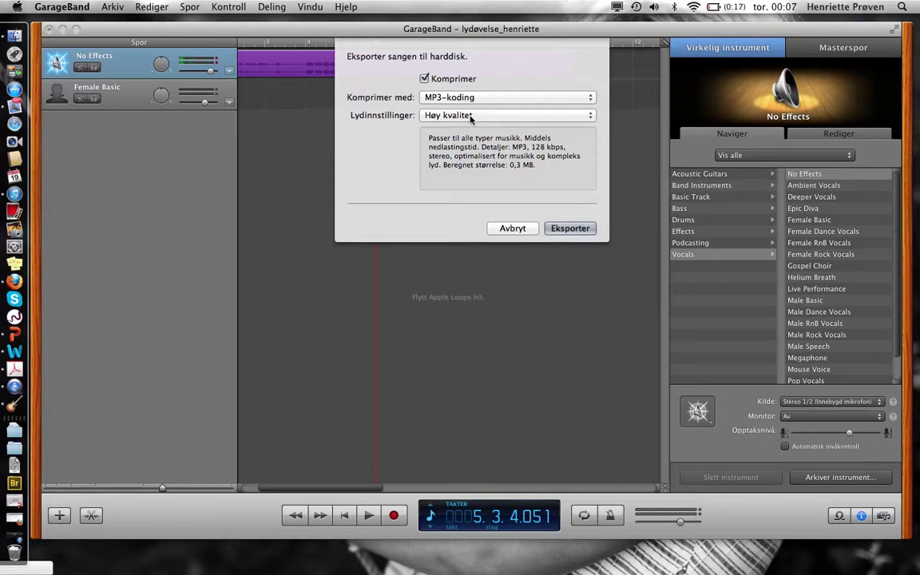
left_click(471, 117)
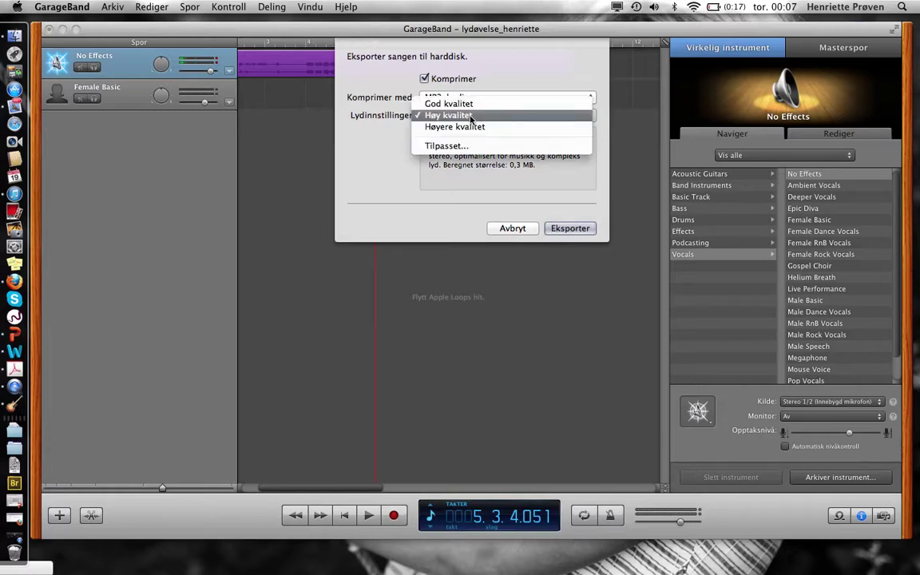
left_click(471, 100)
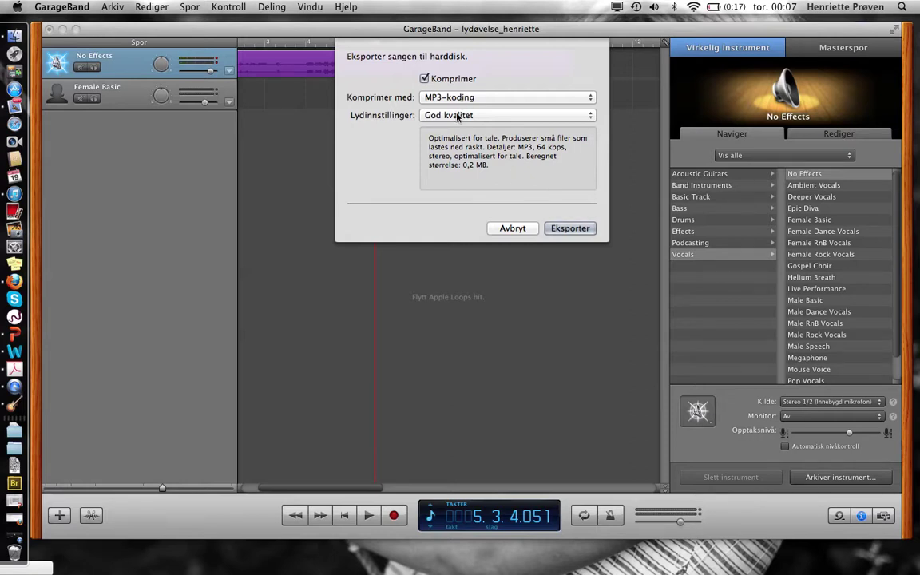
left_click(458, 116)
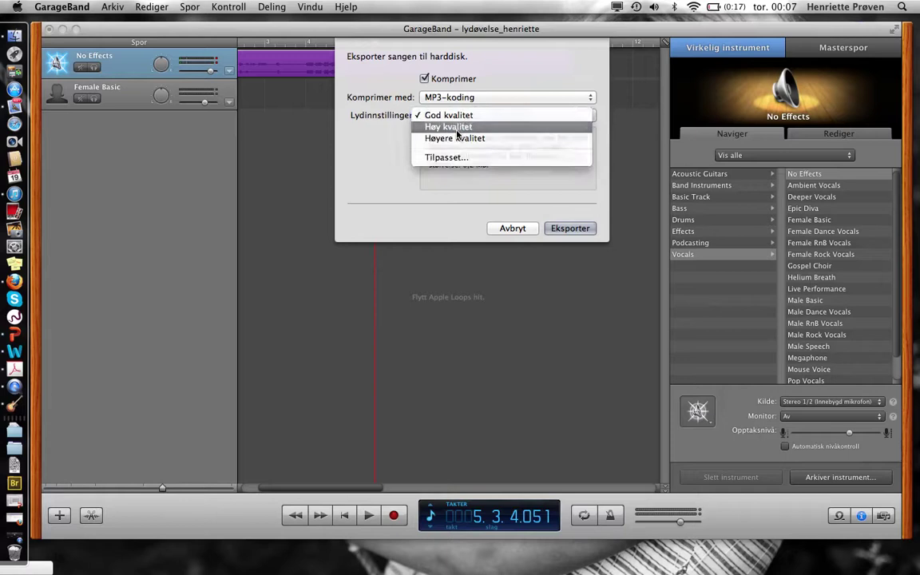
left_click(458, 128)
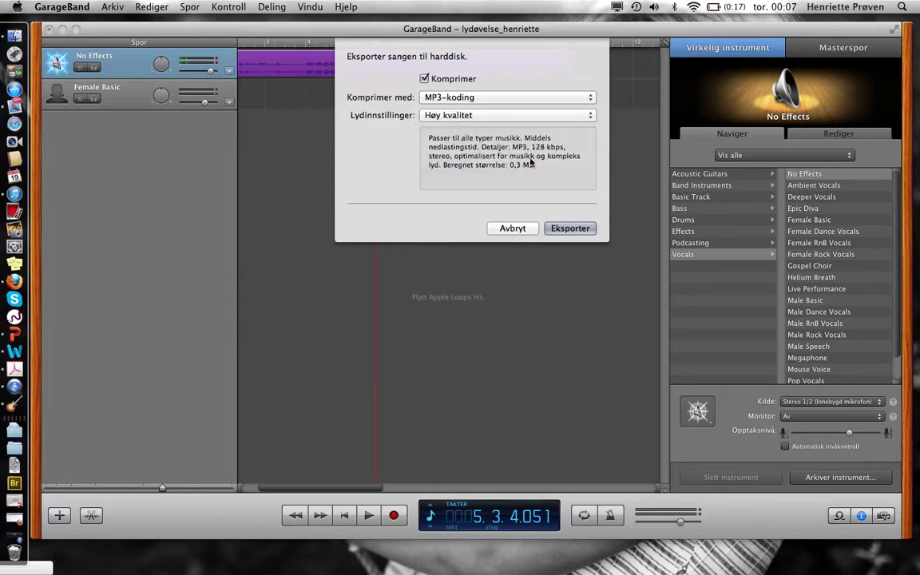
left_click(569, 229)
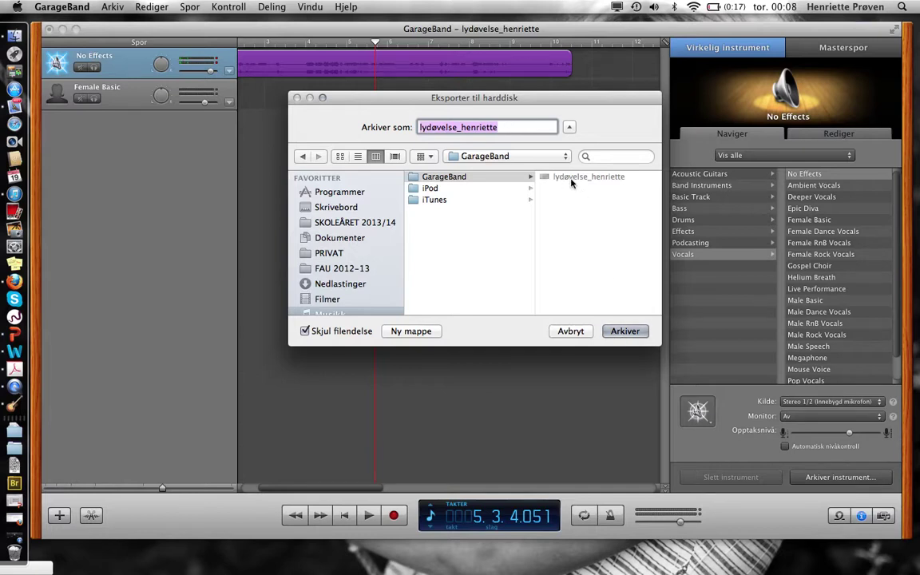
left_click(616, 333)
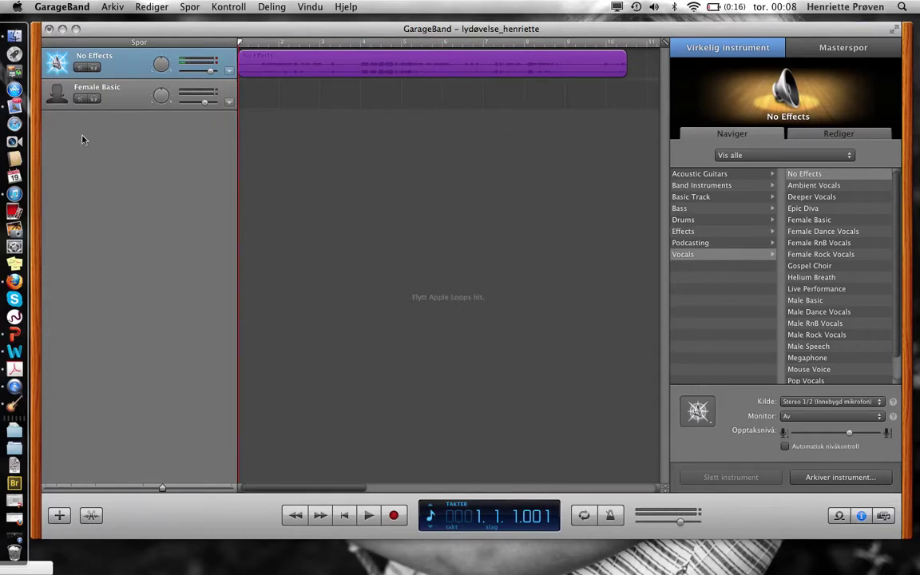
- Switch to Finder and locate the exported MP3 in the GarageBand folder under Musikk
left_click(14, 38)
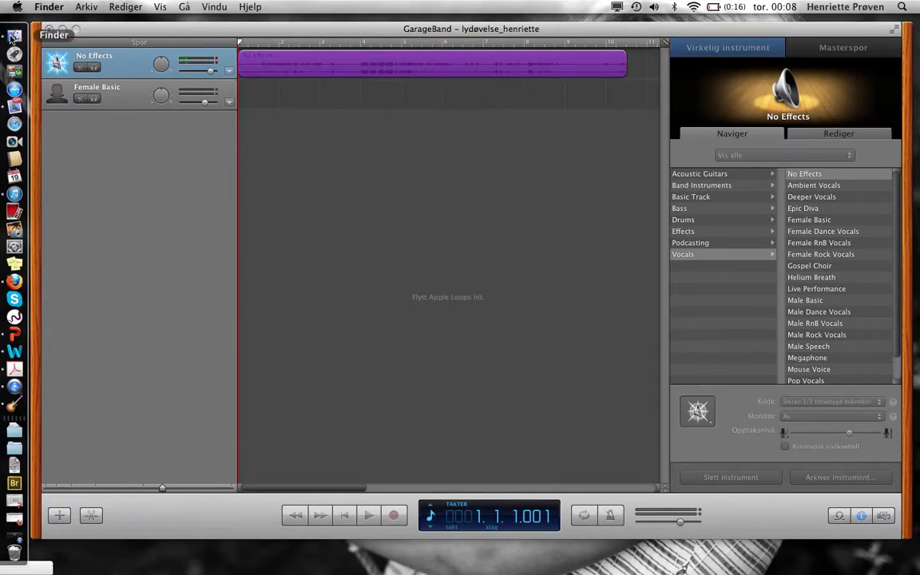
left_click(133, 285)
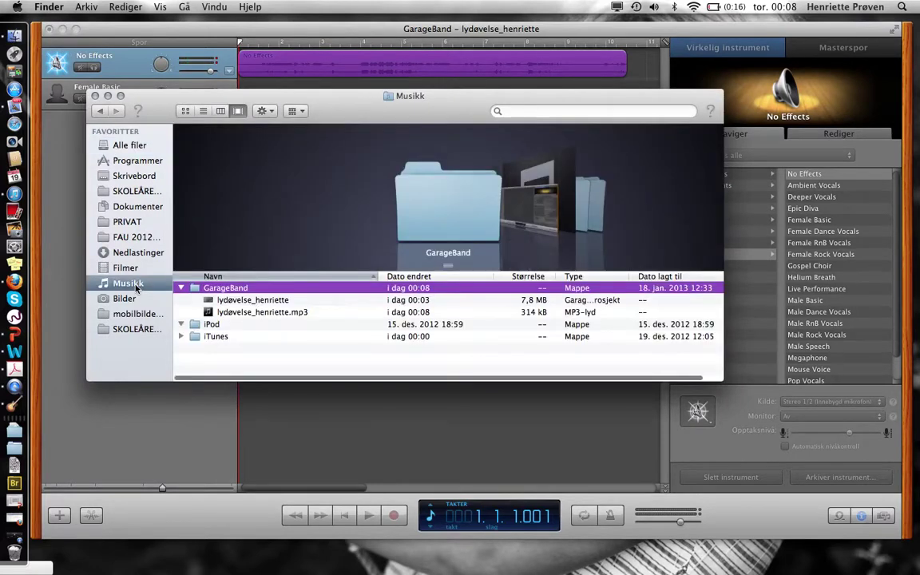
left_click(256, 312)
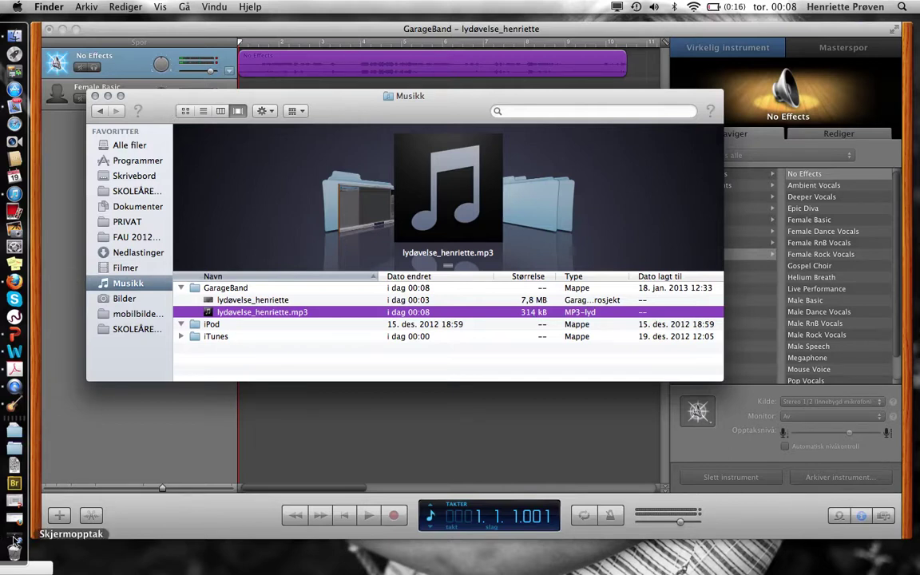
left_click(13, 521)
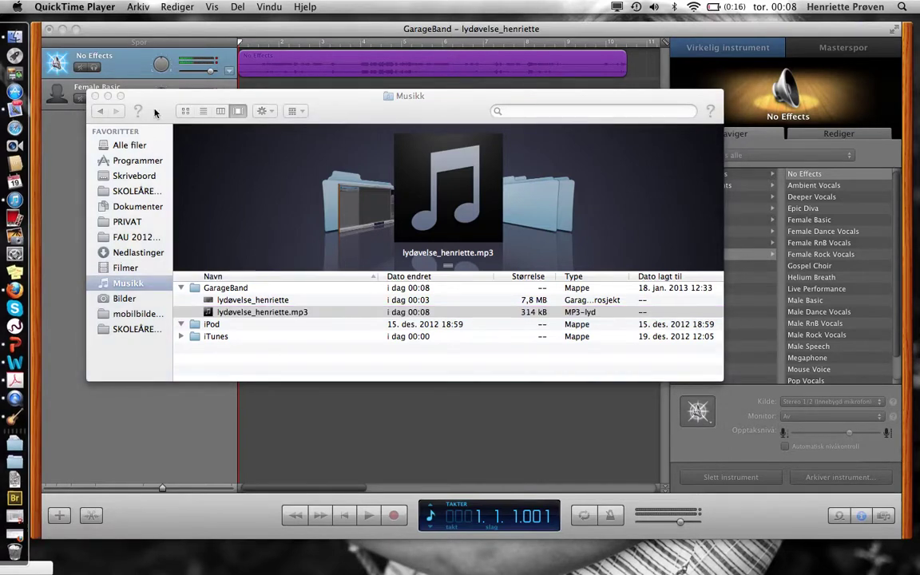